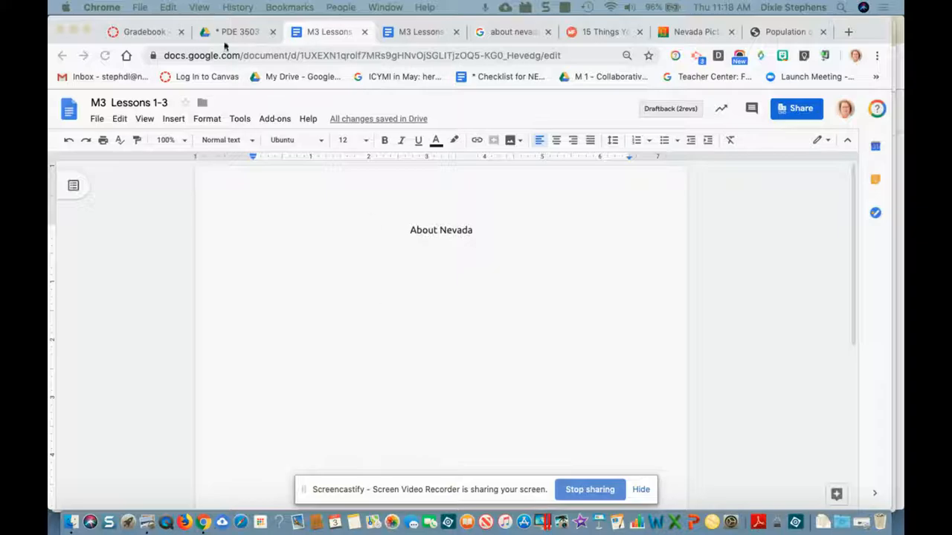
# Step: Copy the document's sharing link, keeping edit access for anyone at Clark County School District with the link
pyautogui.click(141, 105)
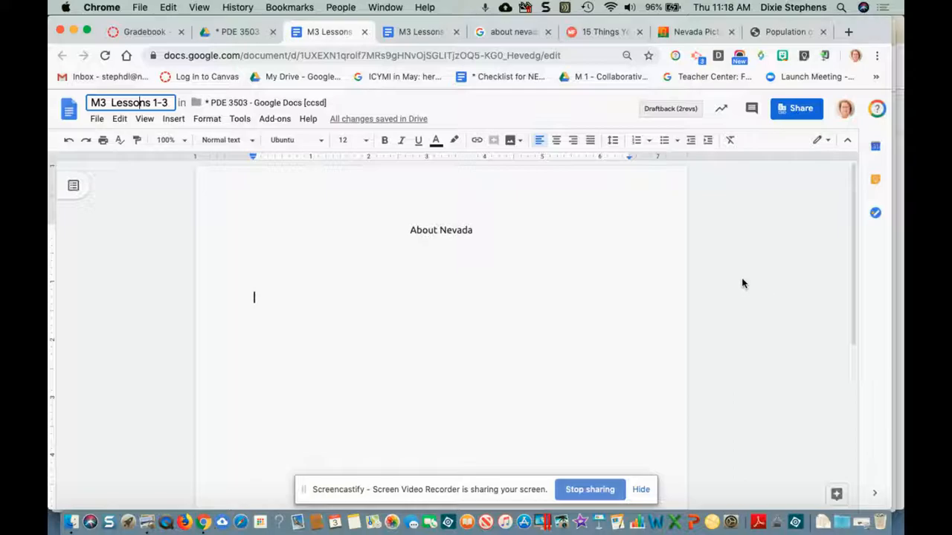
pyautogui.click(804, 111)
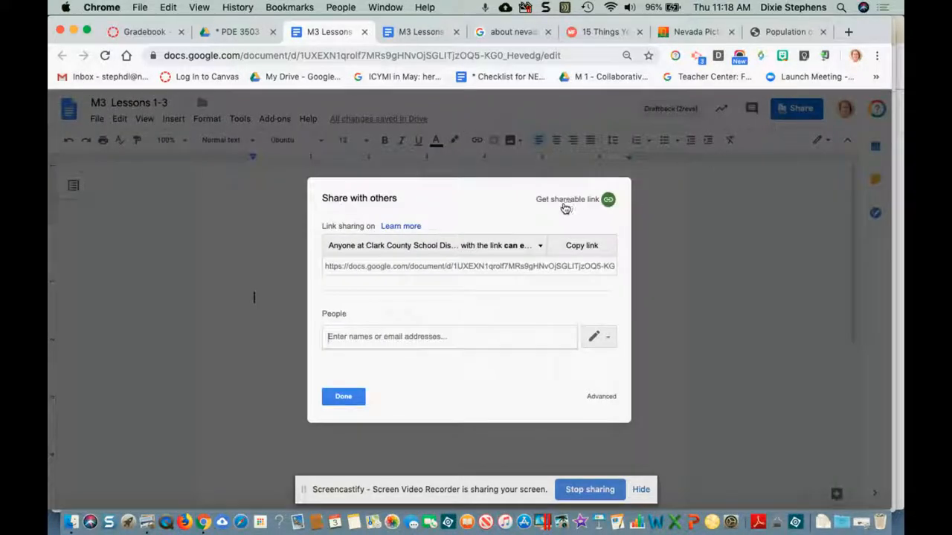
pyautogui.click(609, 202)
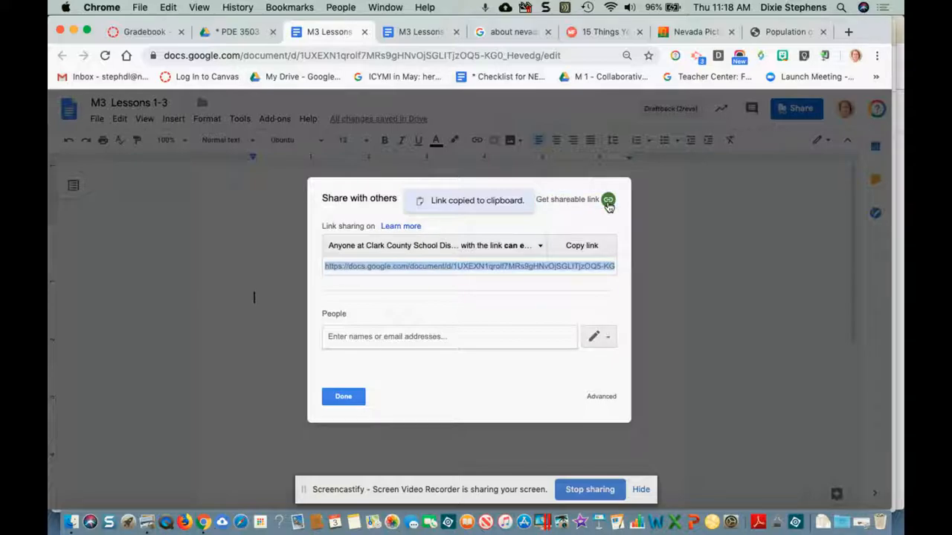
pyautogui.click(540, 250)
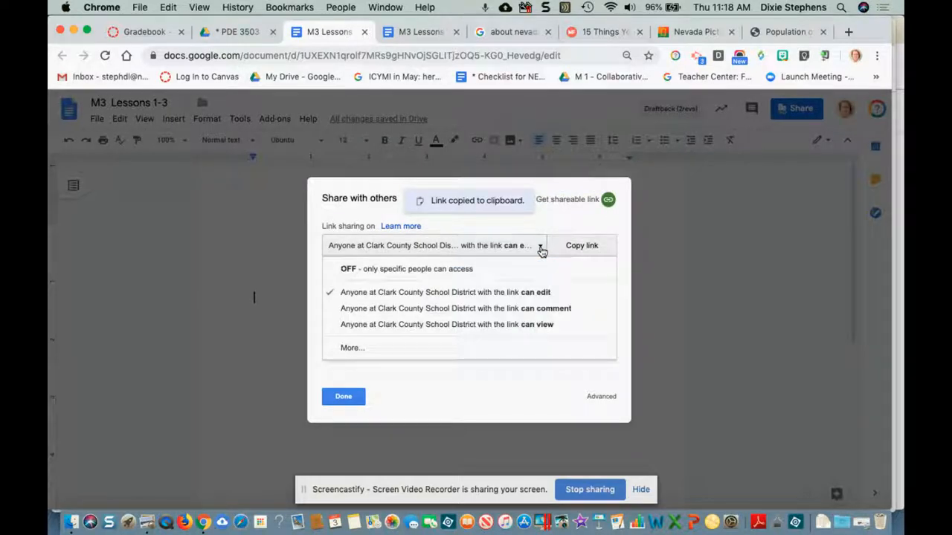
pyautogui.click(541, 295)
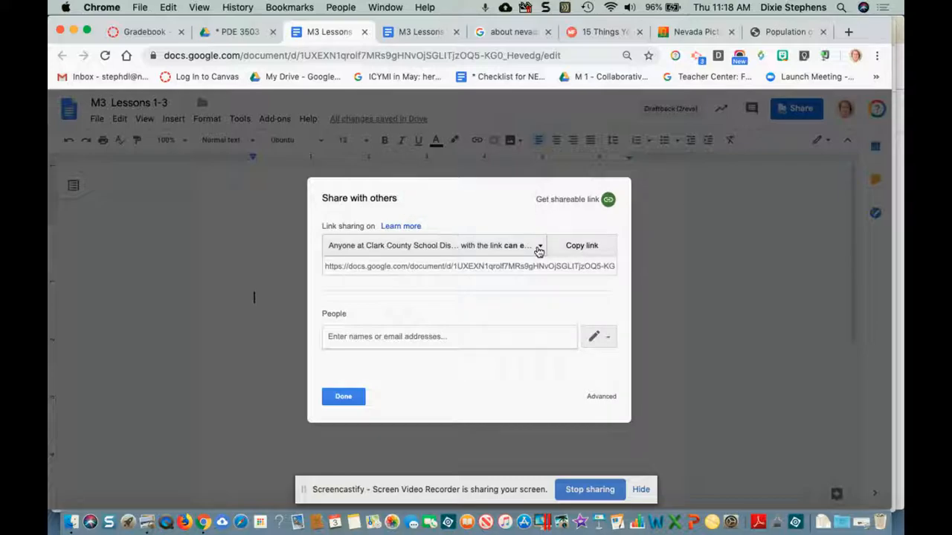
pyautogui.click(582, 247)
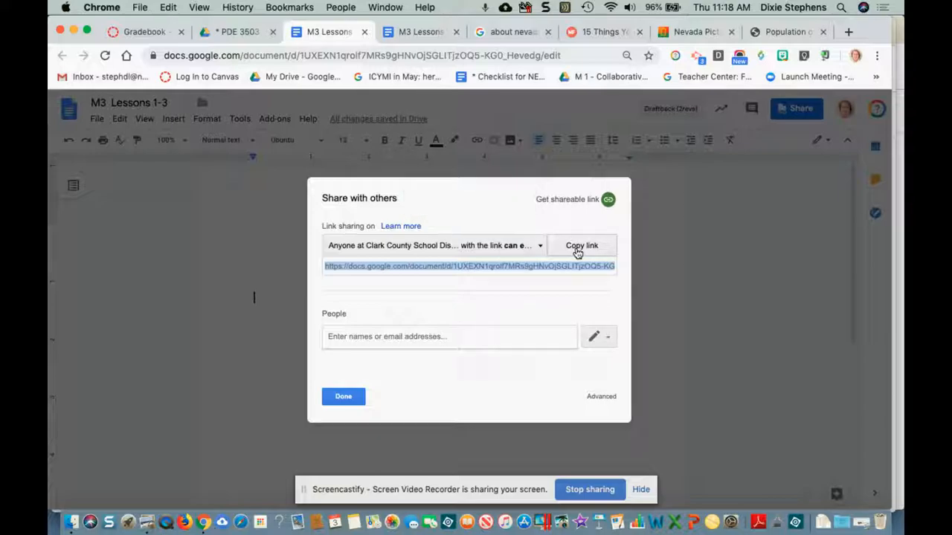
pyautogui.click(343, 397)
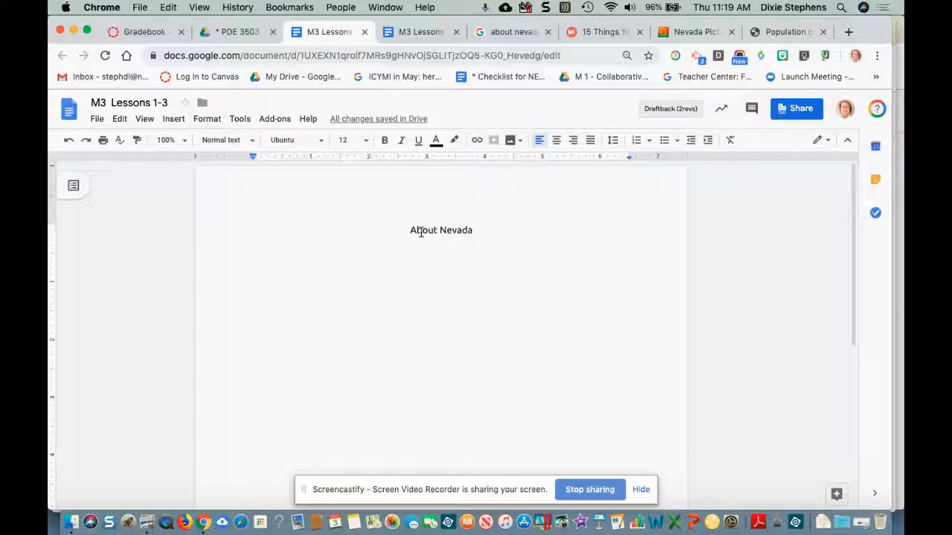
# Step: Add three new lines below the "About Nevada" title
pyautogui.moveTo(408, 229); pyautogui.dragTo(483, 228)
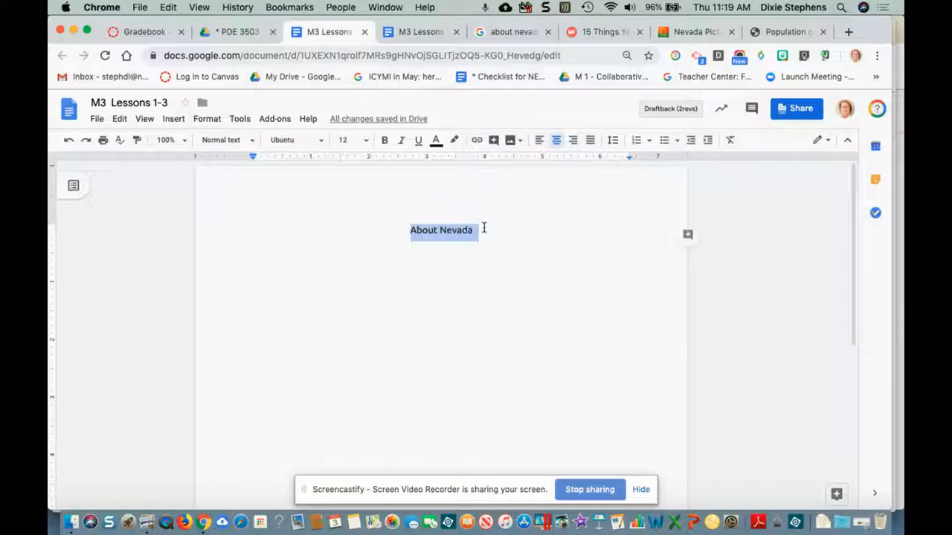
pyautogui.click(482, 229)
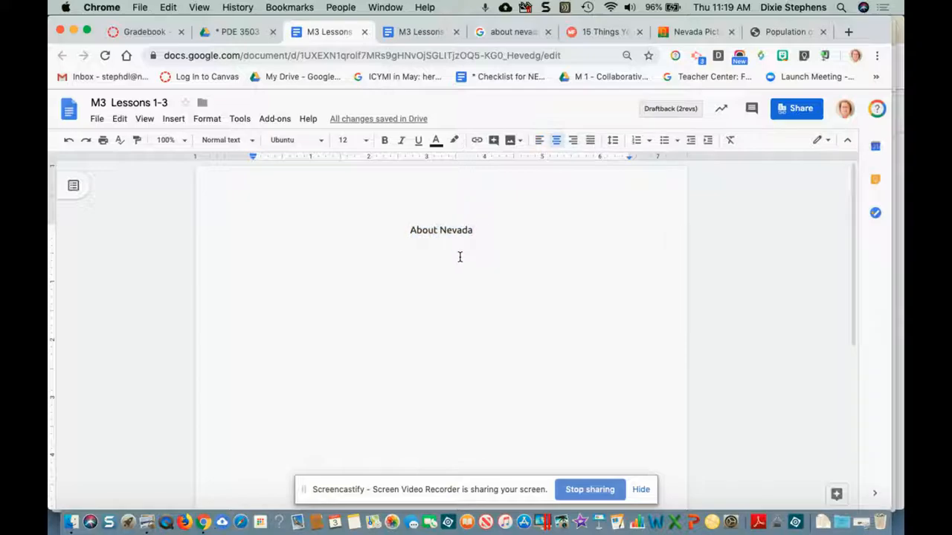
pyautogui.press('Return')
pyautogui.press('Return')
pyautogui.press('Return')
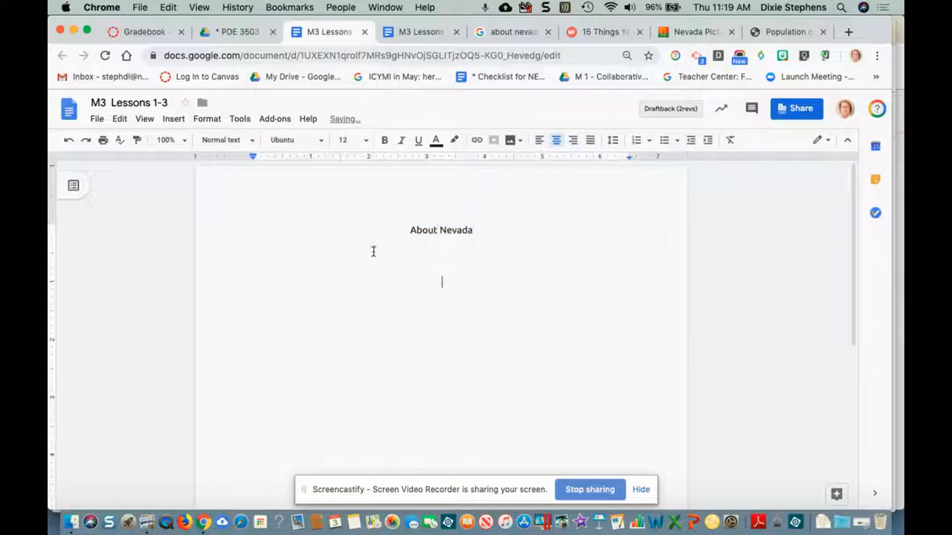
# Step: Search the web for "nevada" images and insert the Welcome to Nevada road sign photo below the title
pyautogui.click(173, 119)
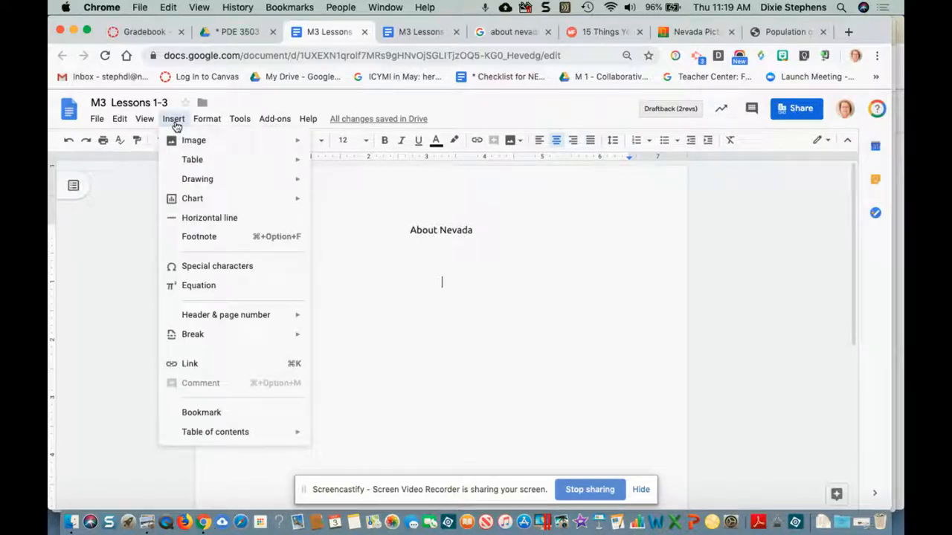
pyautogui.moveTo(178, 142)
pyautogui.moveTo(294, 143)
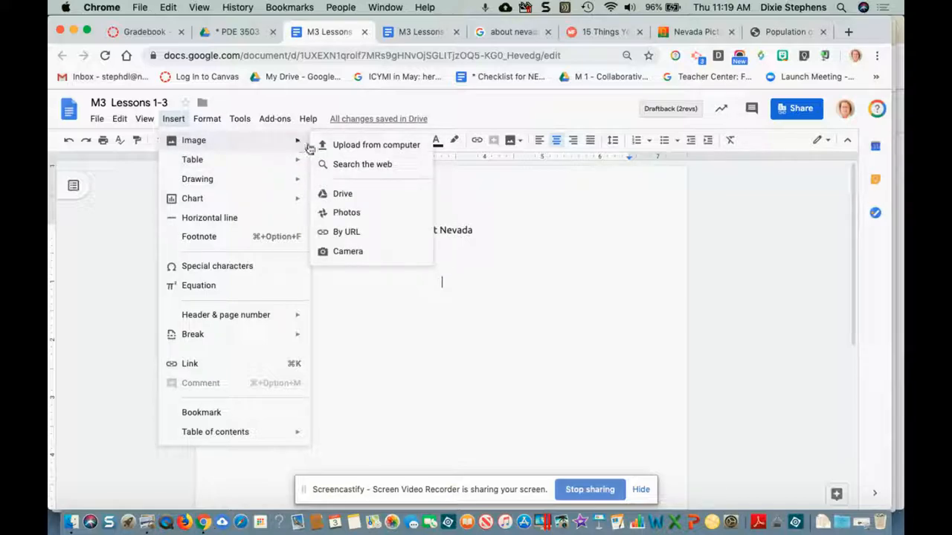
pyautogui.click(350, 165)
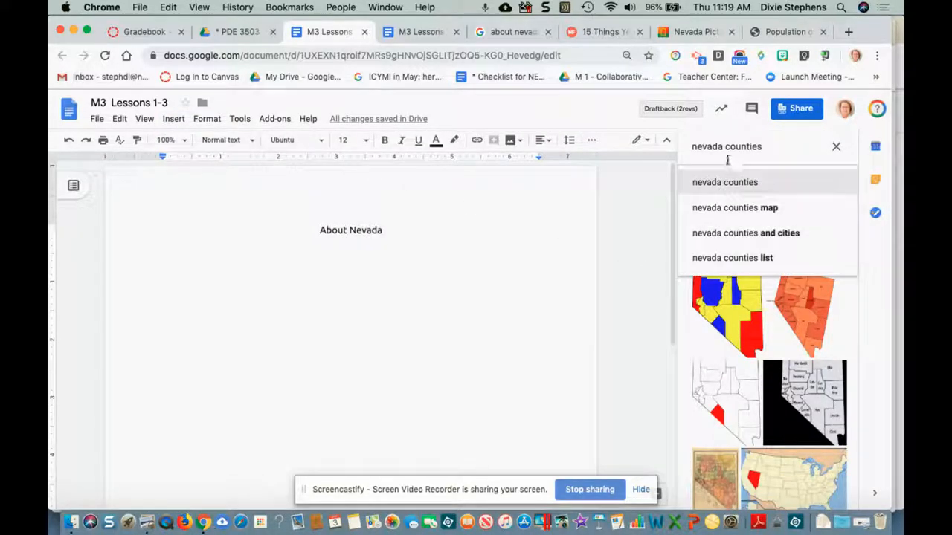
pyautogui.moveTo(725, 146); pyautogui.dragTo(784, 146)
pyautogui.press('BackSpace')
pyautogui.press('Return')
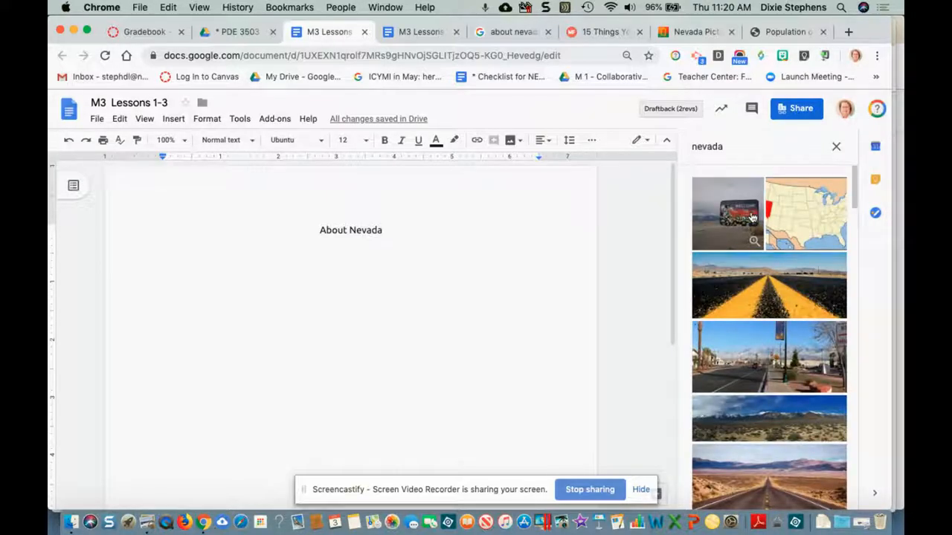
pyautogui.click(751, 215)
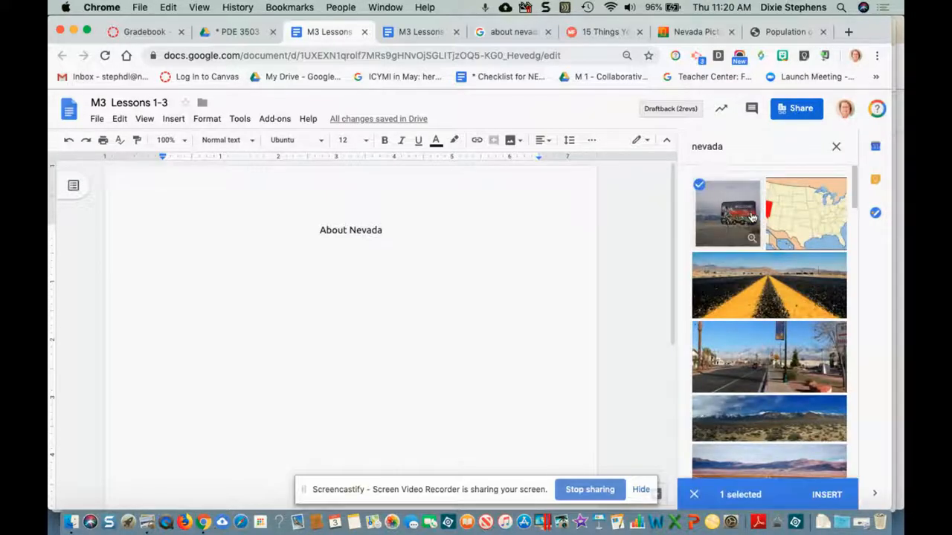
pyautogui.click(831, 503)
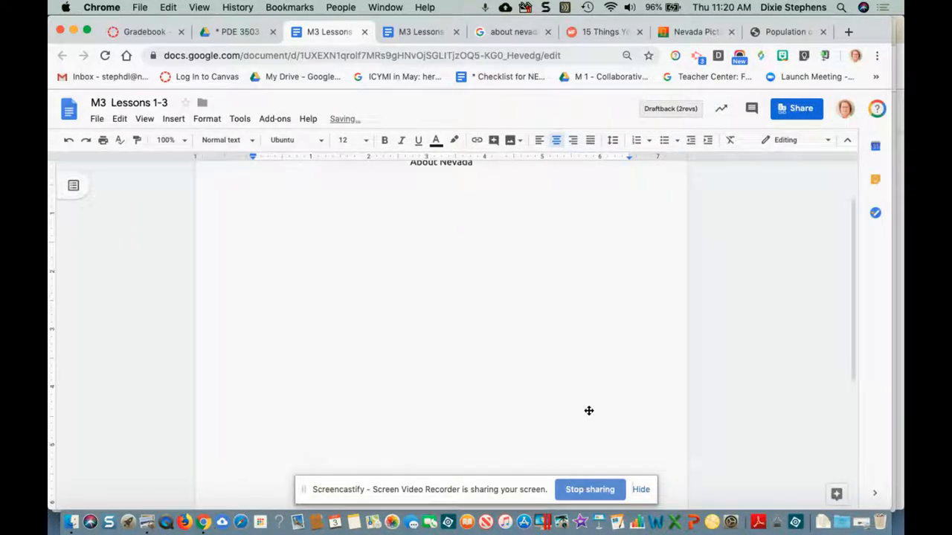
# Step: Shrink the Welcome to Nevada photo proportionally to about 5 inches wide, undoing a trial squeeze of its width
pyautogui.click(570, 396)
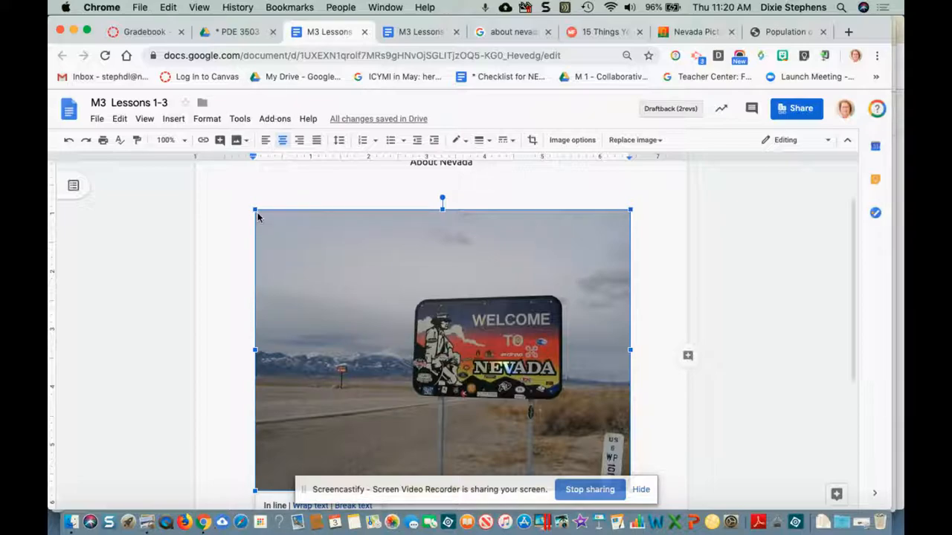
pyautogui.moveTo(256, 210); pyautogui.dragTo(351, 272)
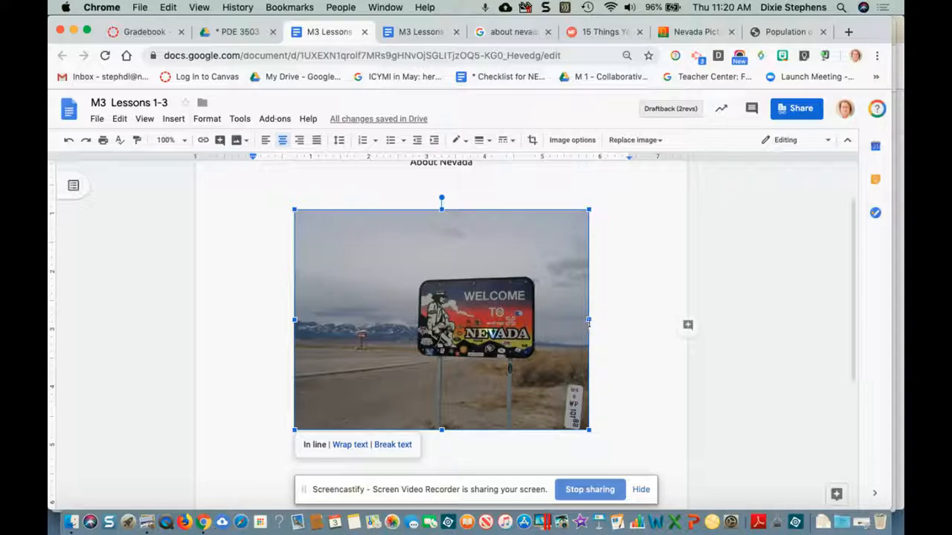
pyautogui.moveTo(588, 323); pyautogui.dragTo(414, 326)
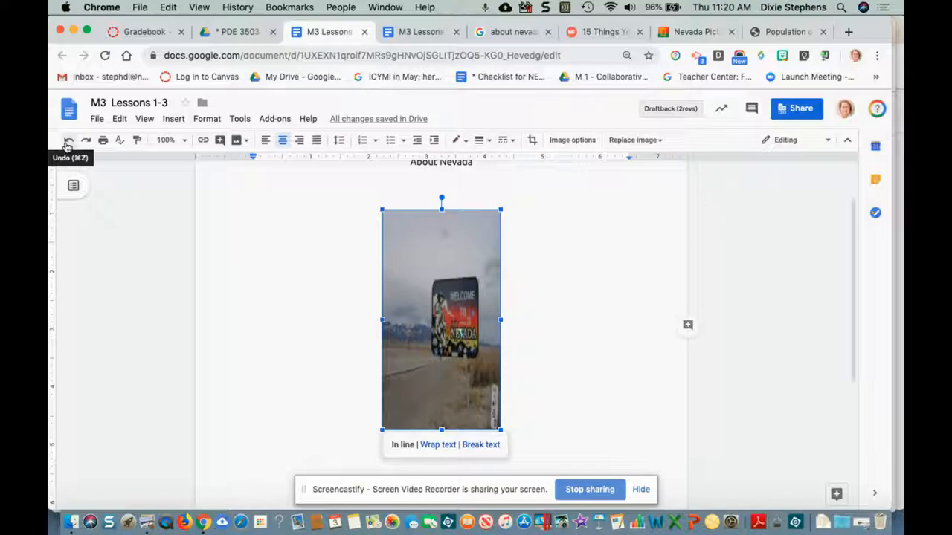
pyautogui.click(67, 143)
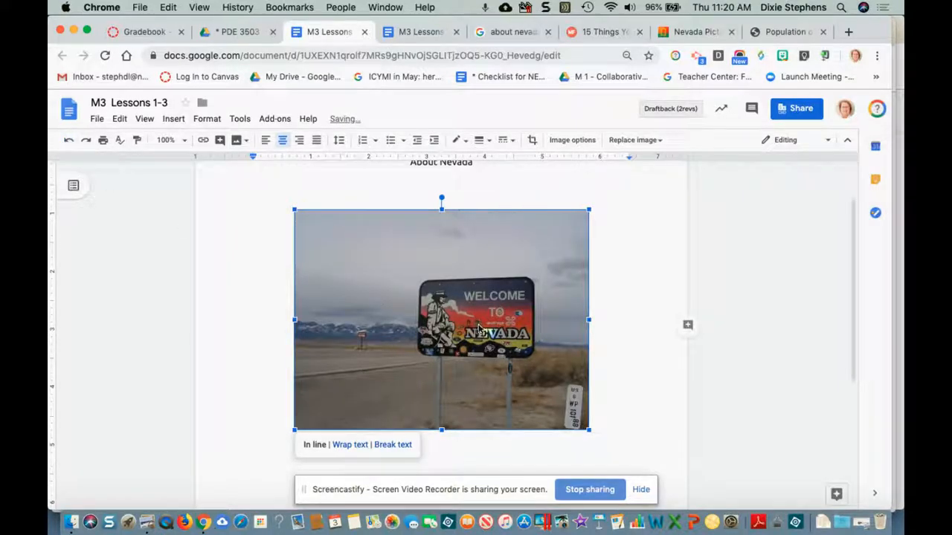
# Step: Insert a page break below the photo and write "Images of Nevada" on its own line on the new page
pyautogui.scroll(-1, 479, 328)
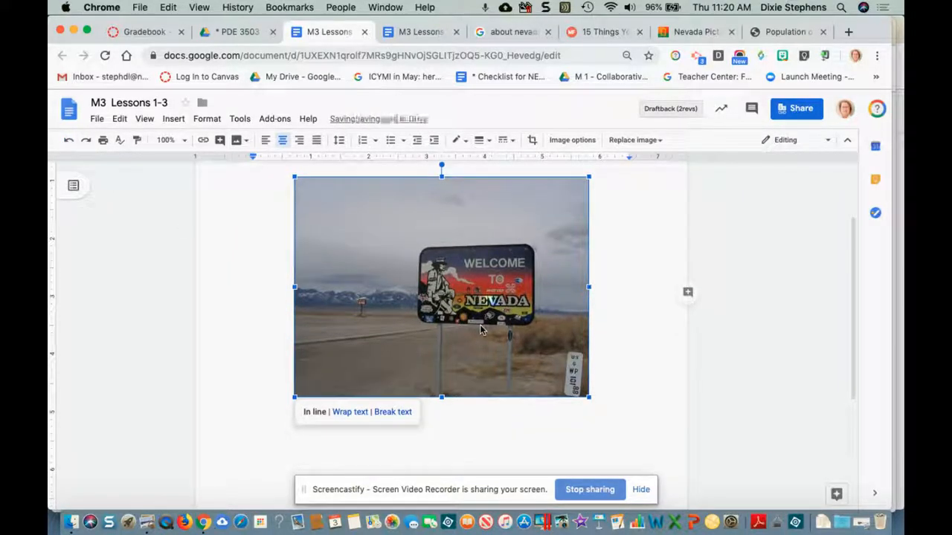
pyautogui.click(500, 410)
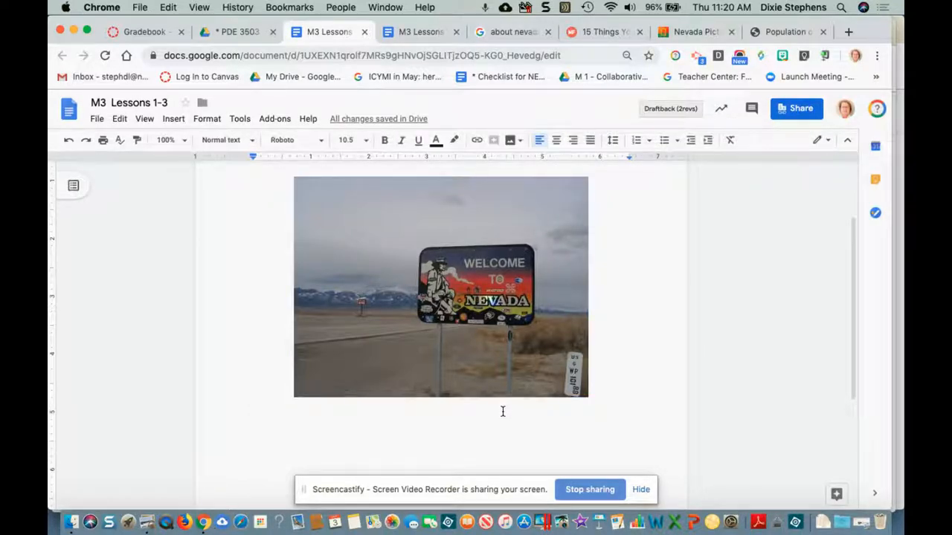
pyautogui.click(172, 120)
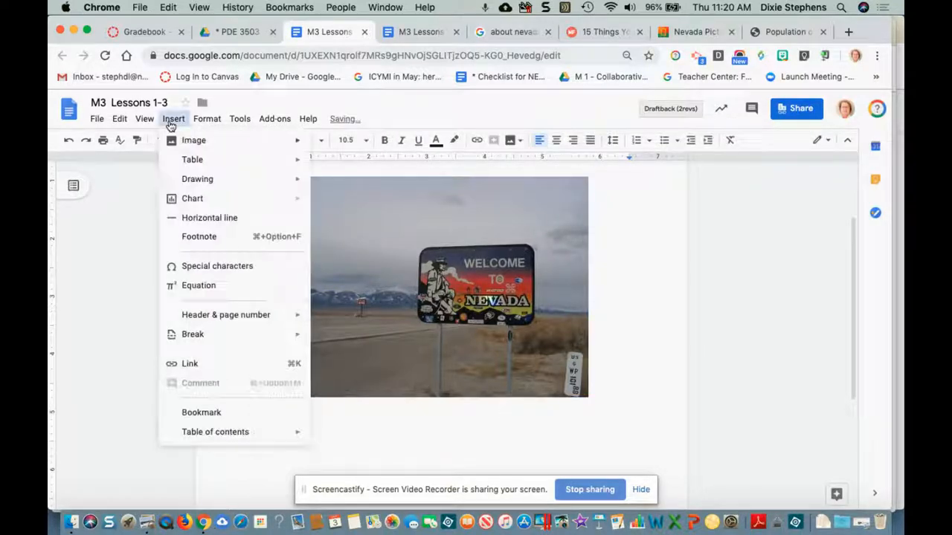
pyautogui.moveTo(218, 336)
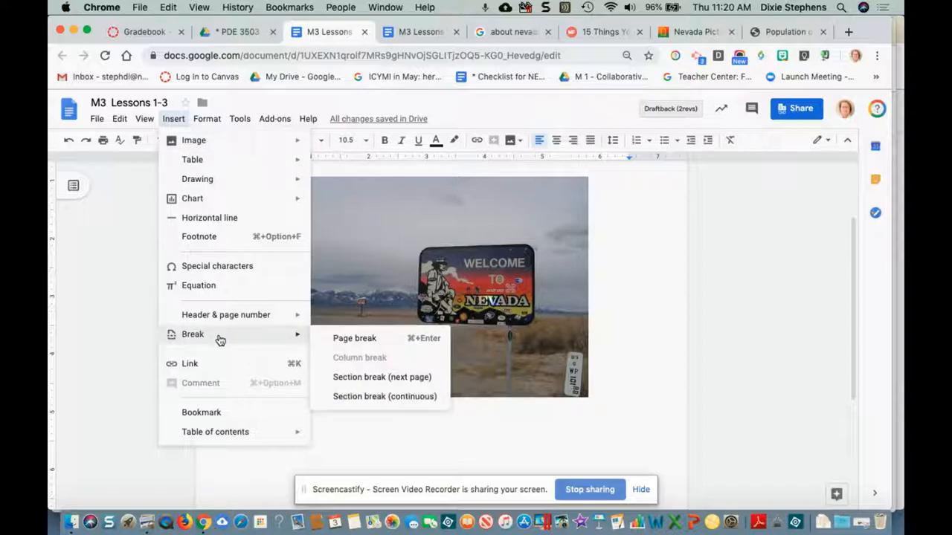
pyautogui.click(354, 341)
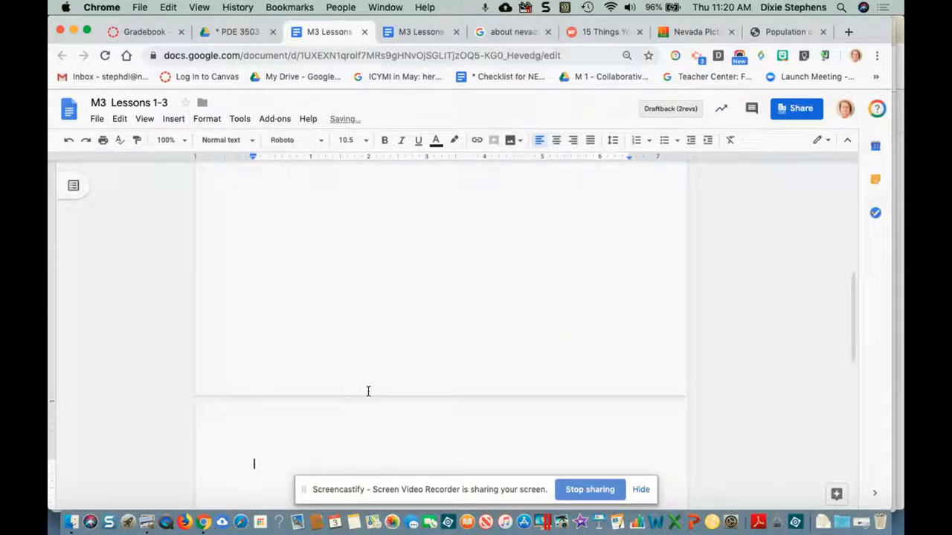
pyautogui.write('Images of Nevada')
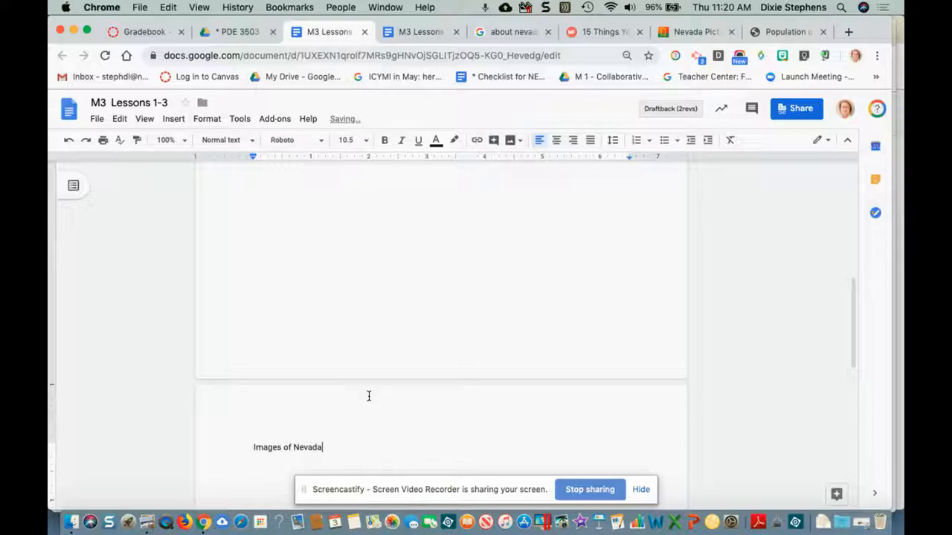
pyautogui.press('Return')
# Step: Insert the US map with Nevada in red from a web image search for "nevada map" and write "Where is Nevada?" above it
pyautogui.scroll(-3, 370, 392)
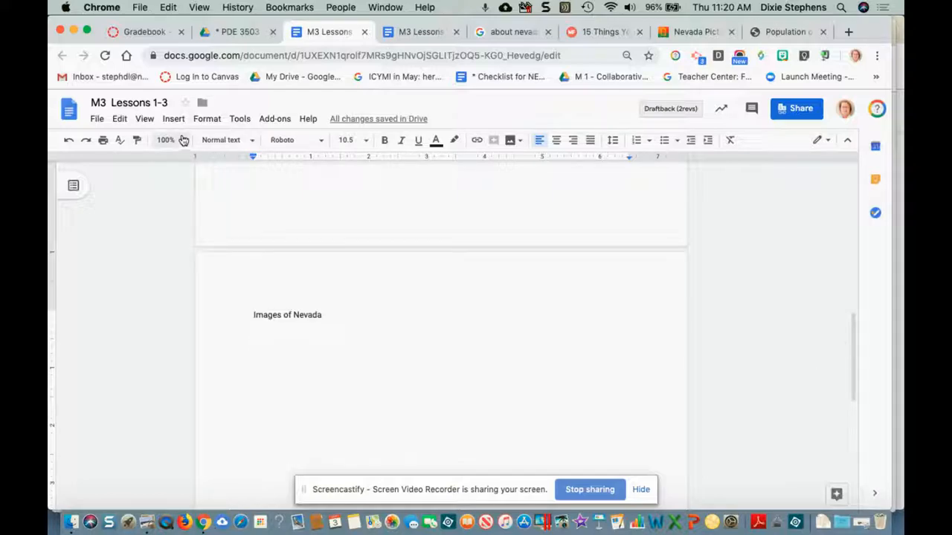
pyautogui.click(184, 122)
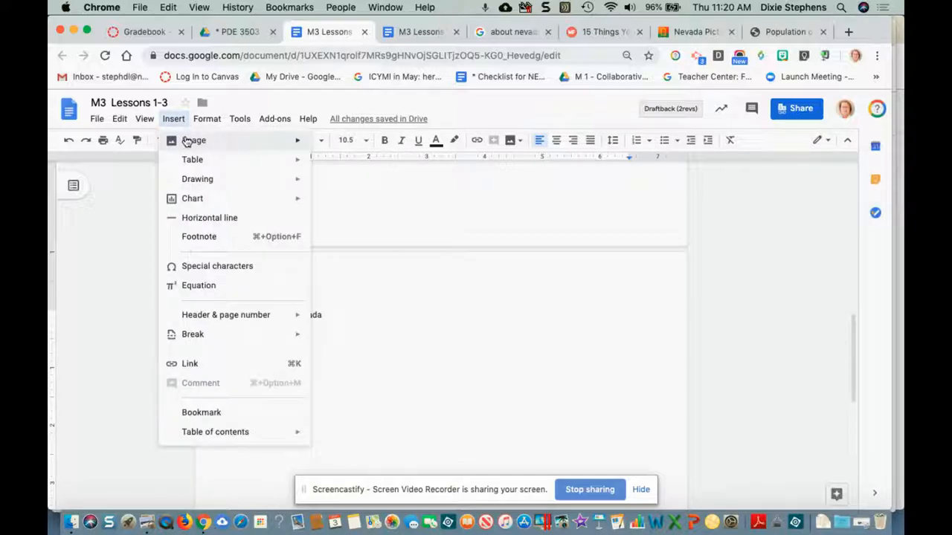
pyautogui.moveTo(187, 142)
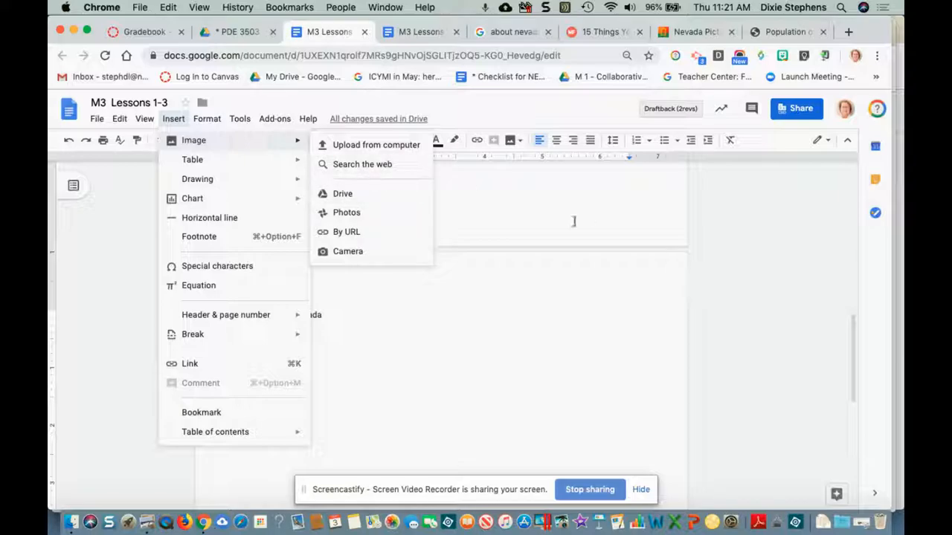
pyautogui.click(362, 164)
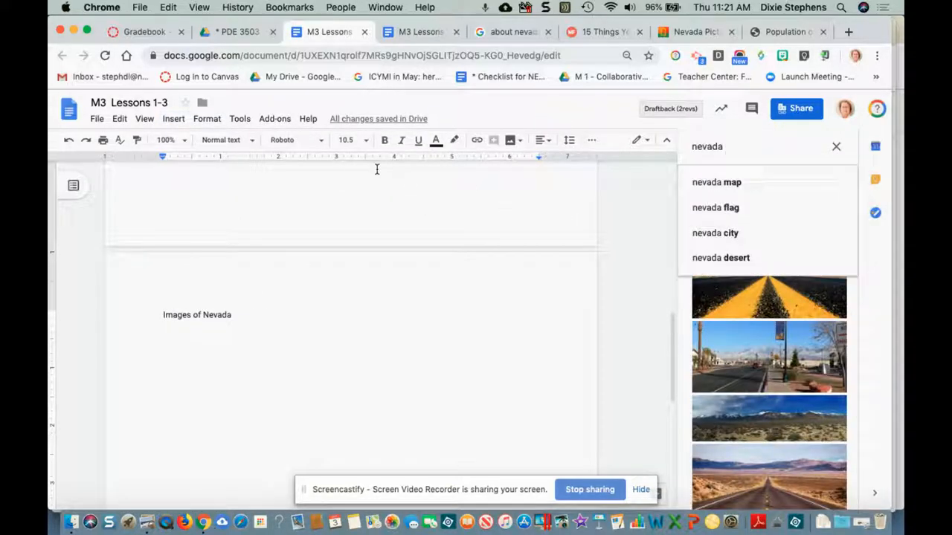
pyautogui.click(699, 183)
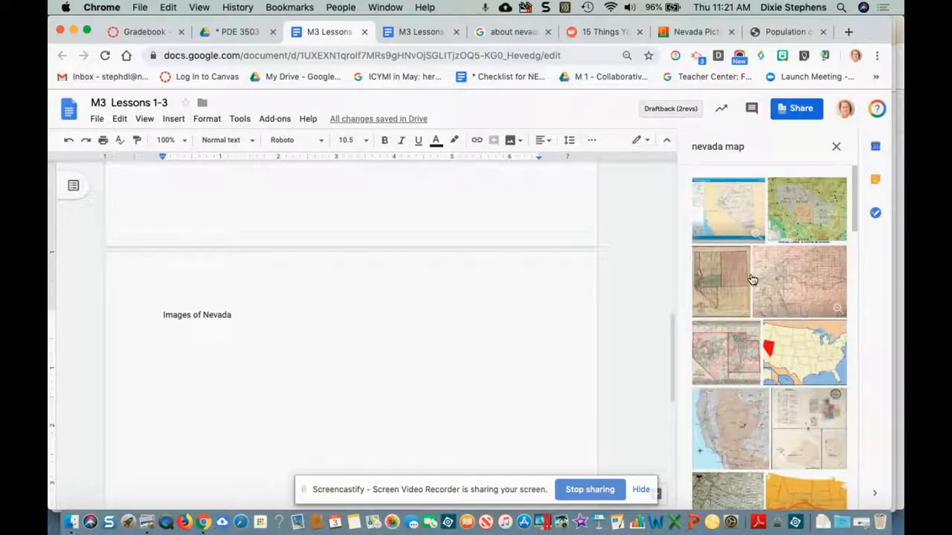
pyautogui.scroll(-1, 753, 284)
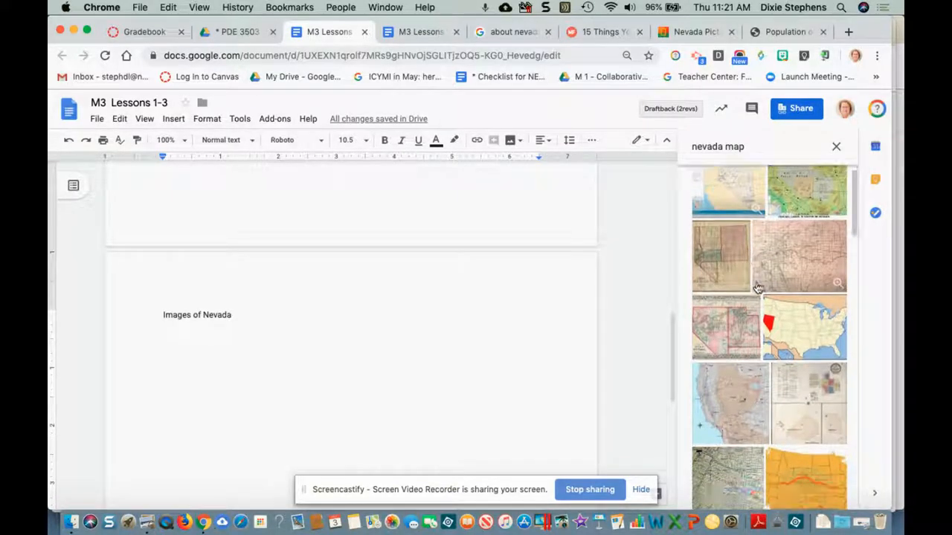
pyautogui.click(782, 325)
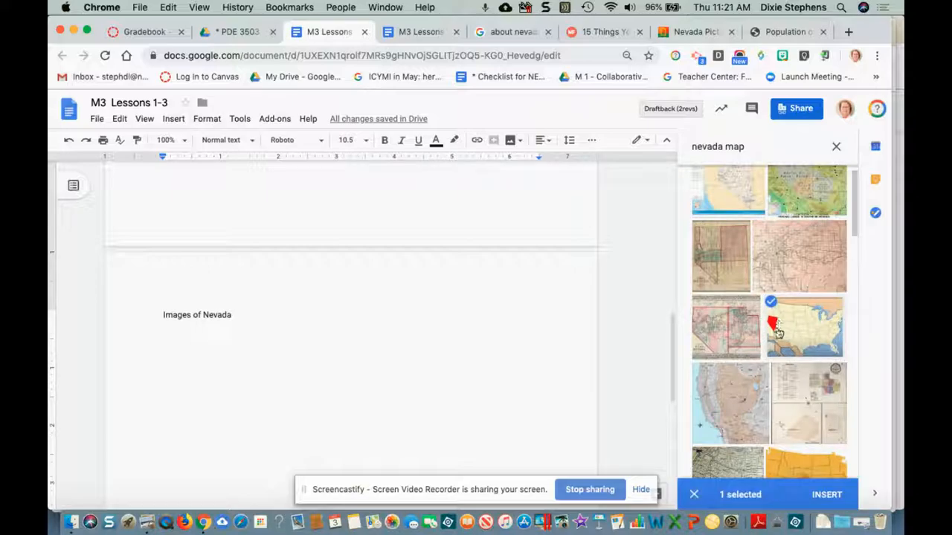
pyautogui.click(827, 496)
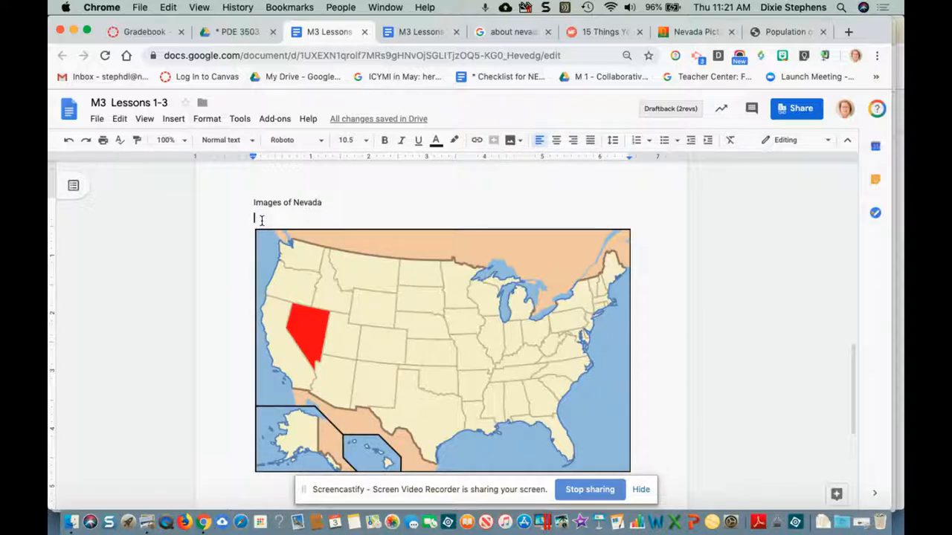
pyautogui.write('Where is Nevada?')
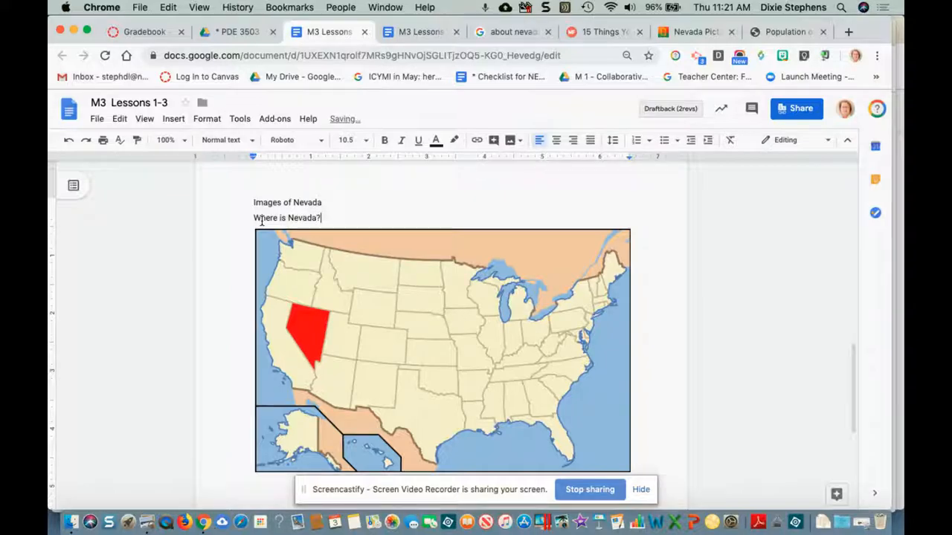
# Step: Add a blank line above and below the "Where is Nevada?" line
pyautogui.press('Return')
pyautogui.click(248, 217)
pyautogui.press('Return')
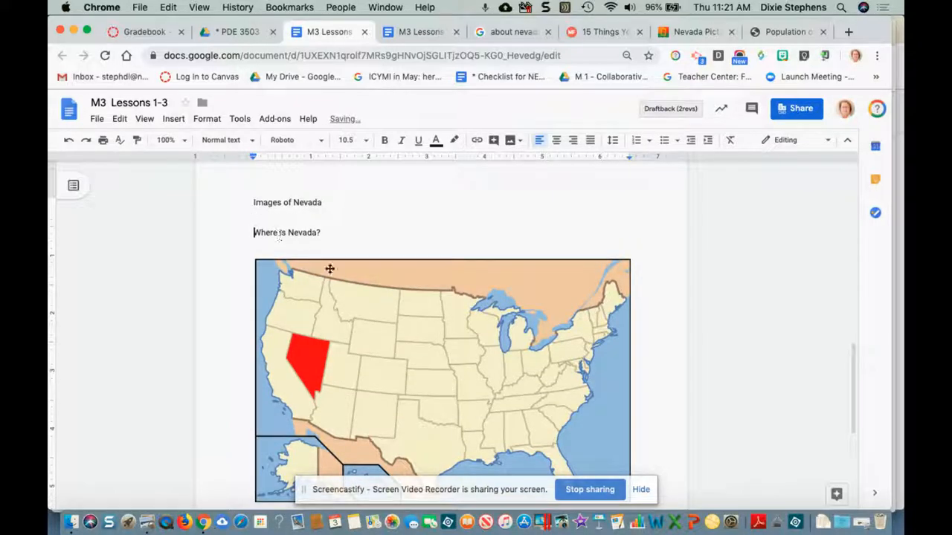
# Step: Search the web for "nevada counties" images and insert the orange labelled county map on a new line below the US map
pyautogui.scroll(-5, 345, 272)
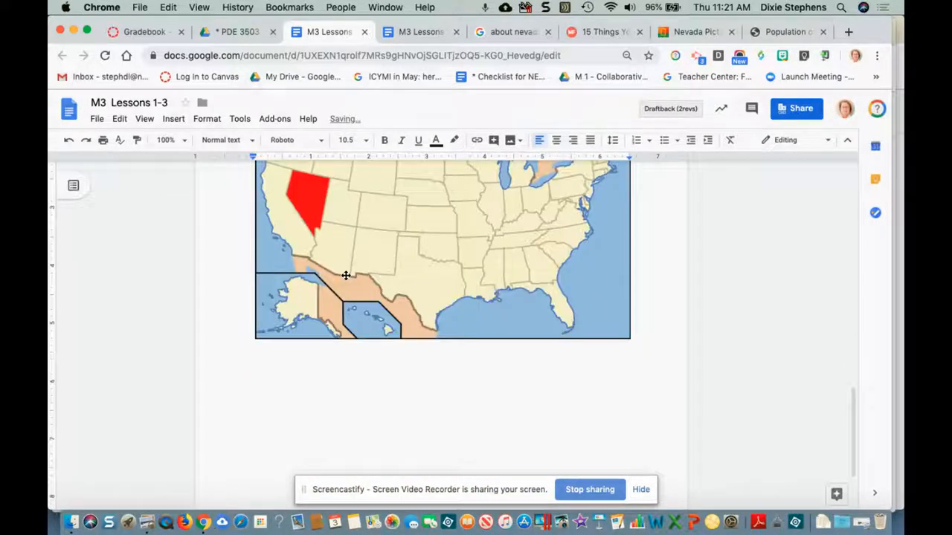
pyautogui.scroll(3, 638, 335)
pyautogui.click(637, 336)
pyautogui.press('Return')
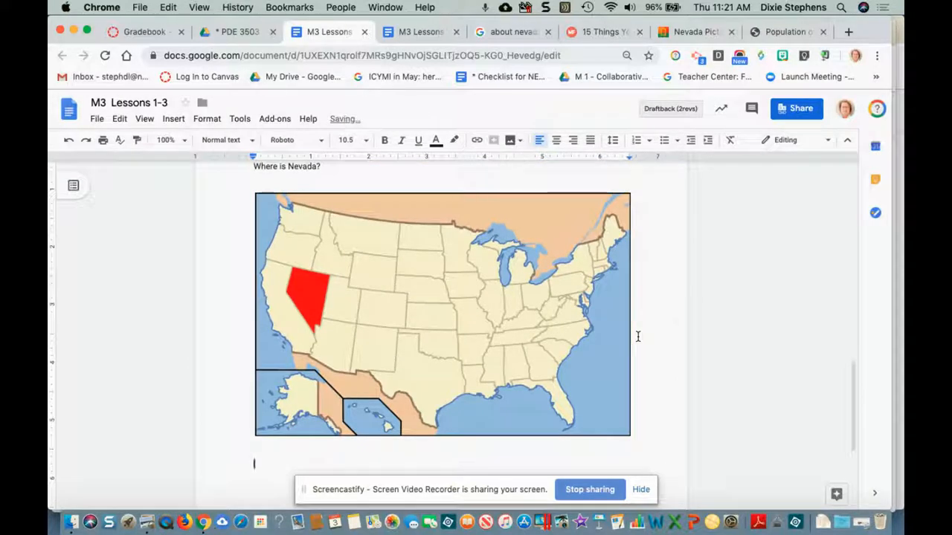
pyautogui.click(173, 119)
pyautogui.moveTo(181, 141)
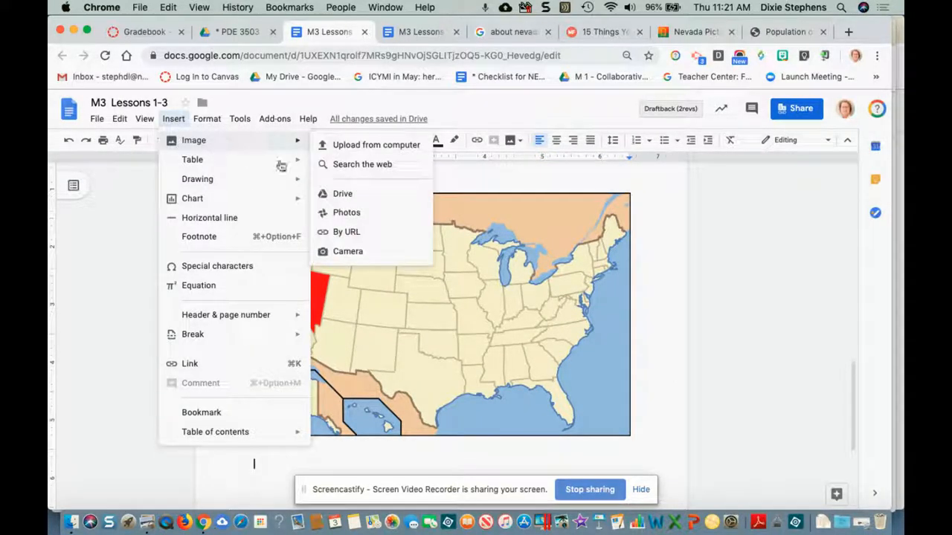
pyautogui.click(353, 164)
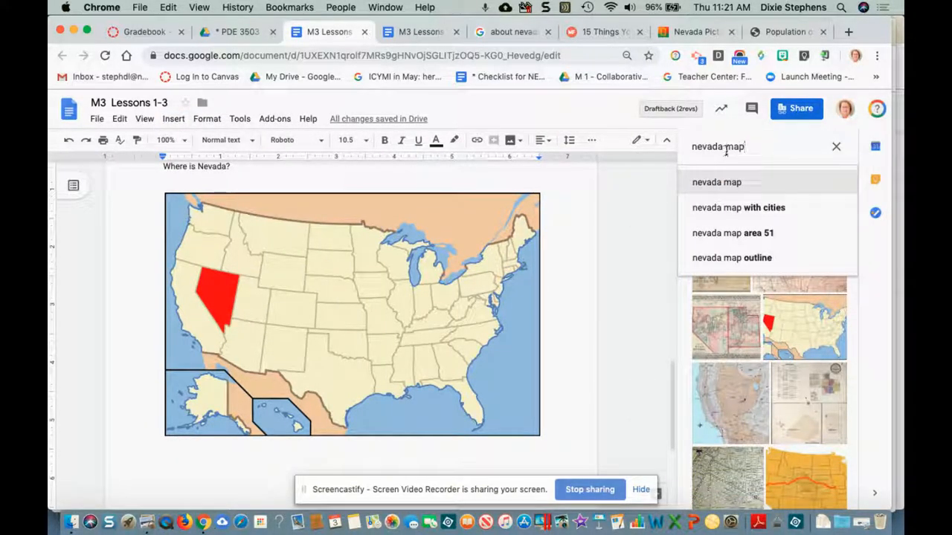
pyautogui.moveTo(726, 151); pyautogui.dragTo(746, 151)
pyautogui.write('counties')
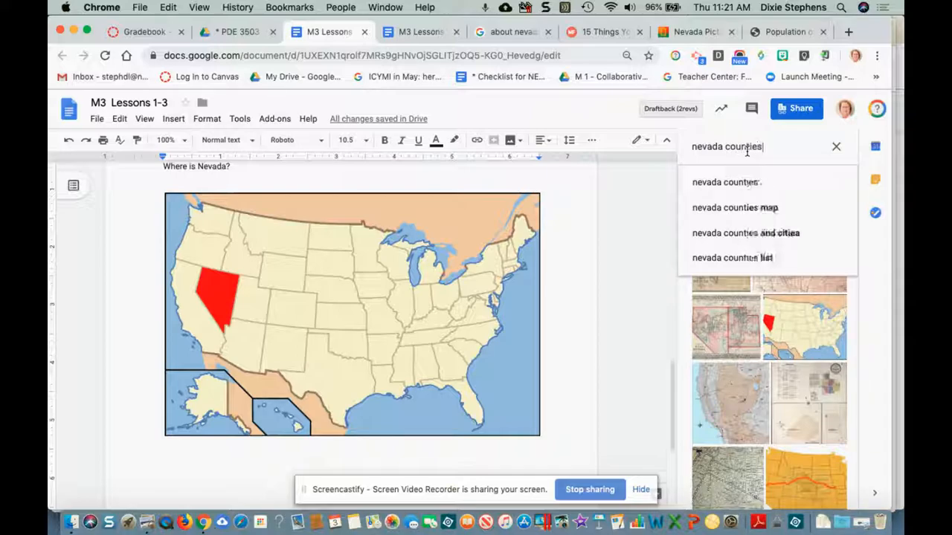
pyautogui.press('Return')
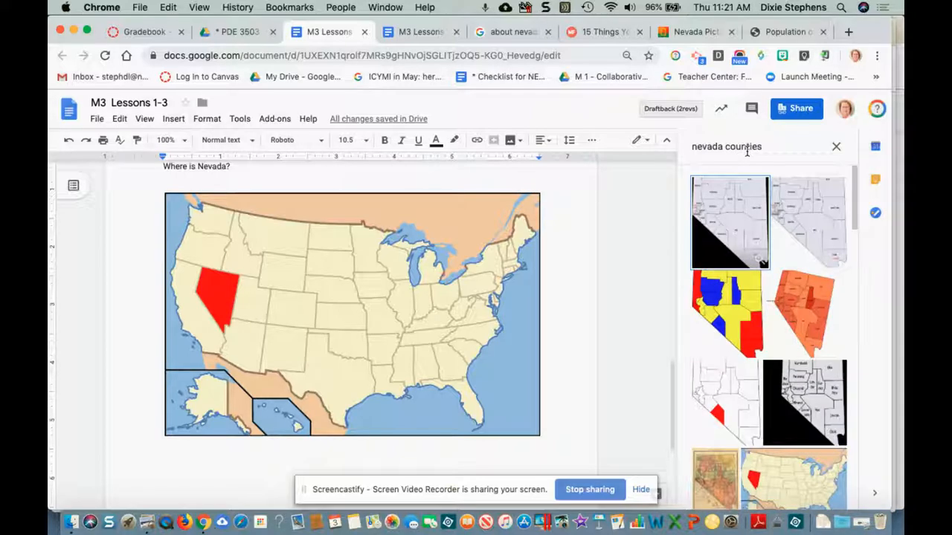
pyautogui.click(799, 308)
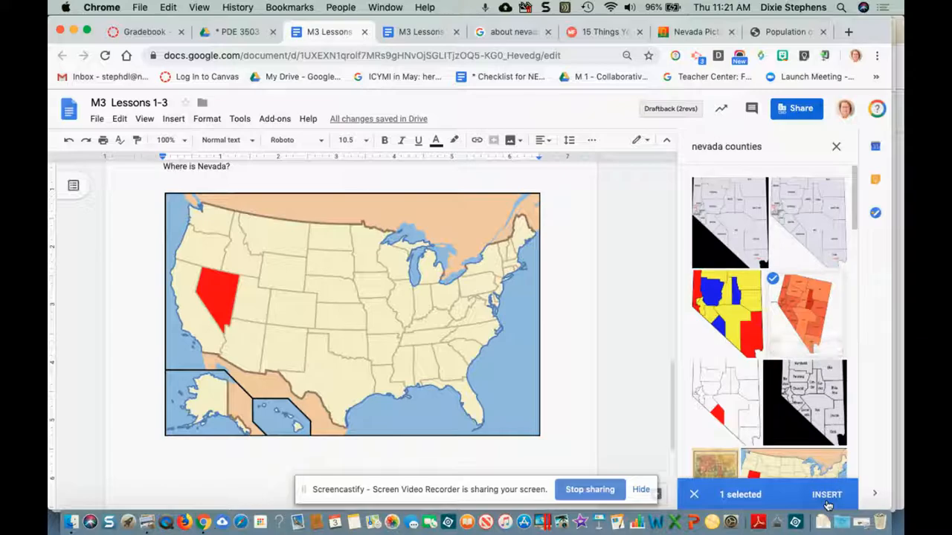
pyautogui.click(829, 497)
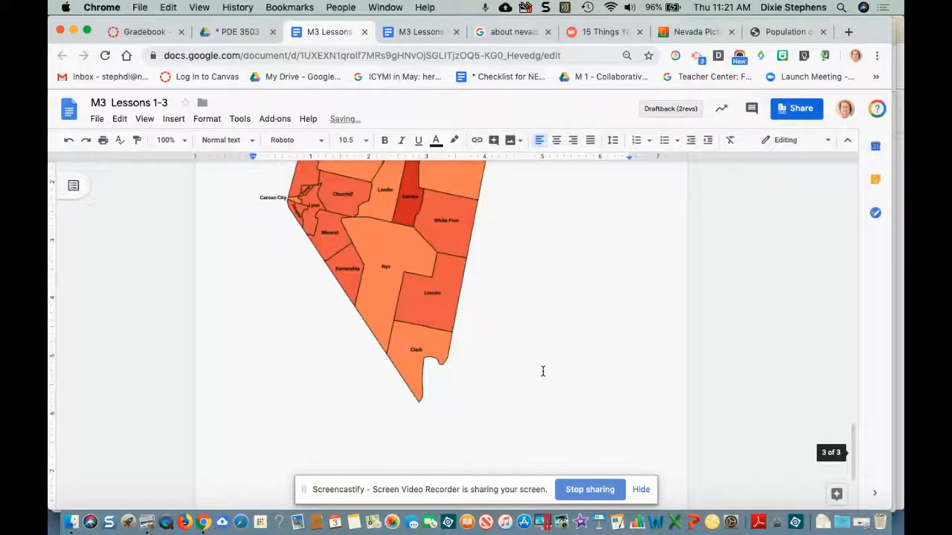
# Step: Shrink the orange county map proportionally to about 3.5 inches wide
pyautogui.scroll(3, 542, 372)
pyautogui.click(342, 246)
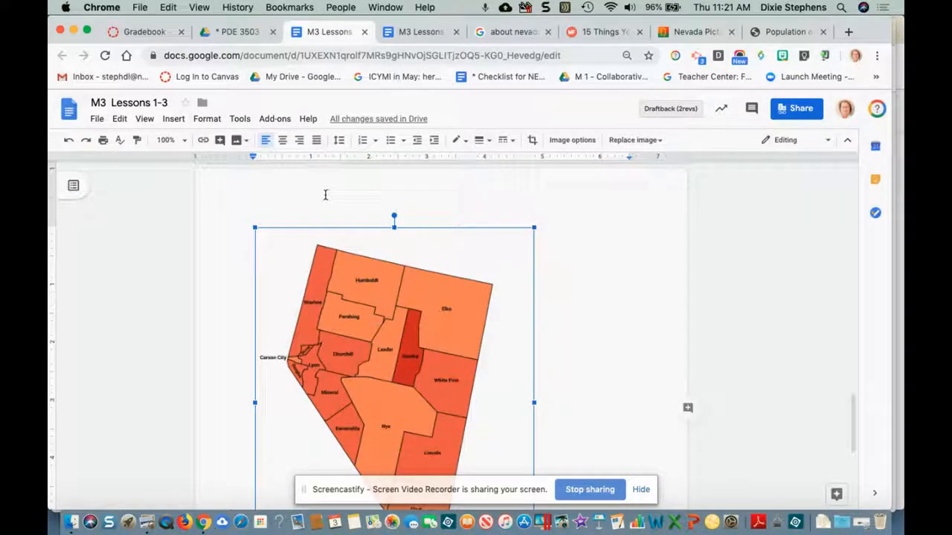
pyautogui.scroll(5, 324, 196)
pyautogui.scroll(3, 325, 196)
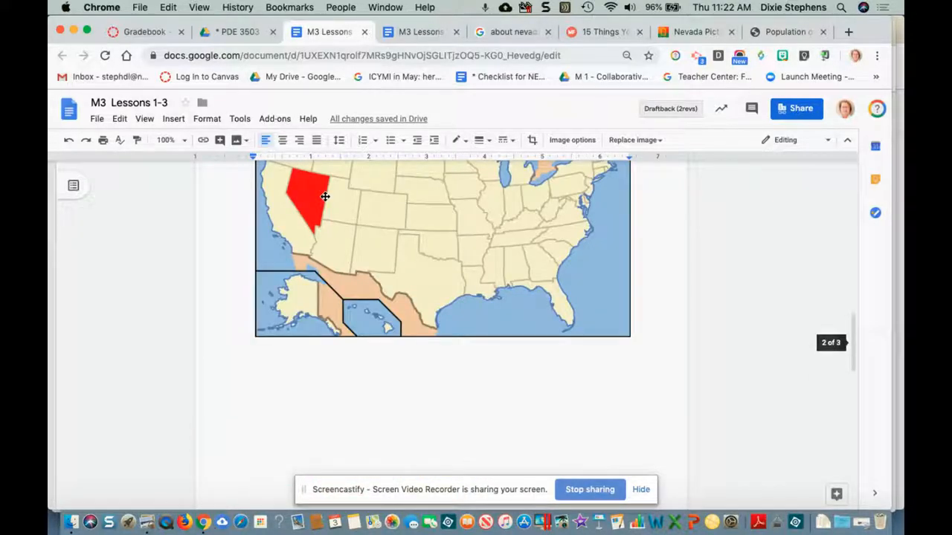
pyautogui.click(294, 364)
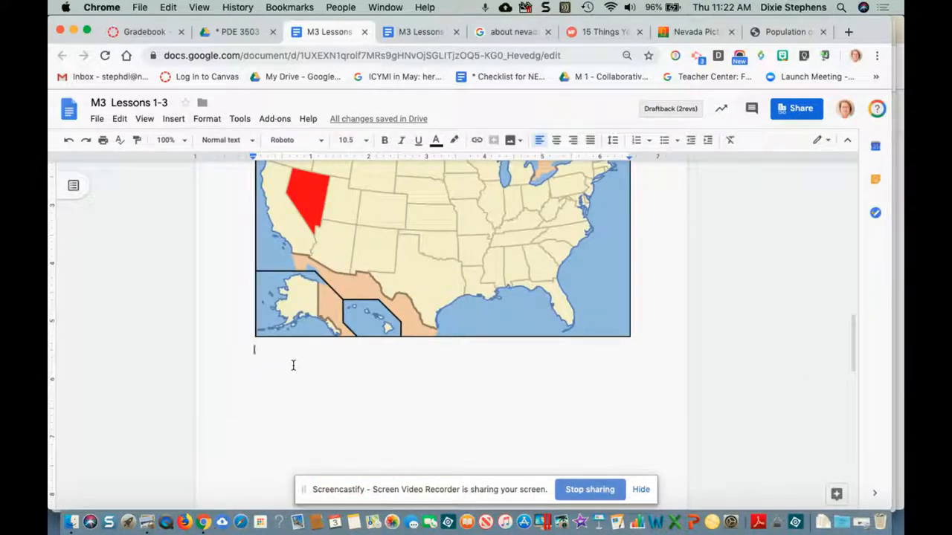
pyautogui.scroll(-8, 294, 364)
pyautogui.click(325, 364)
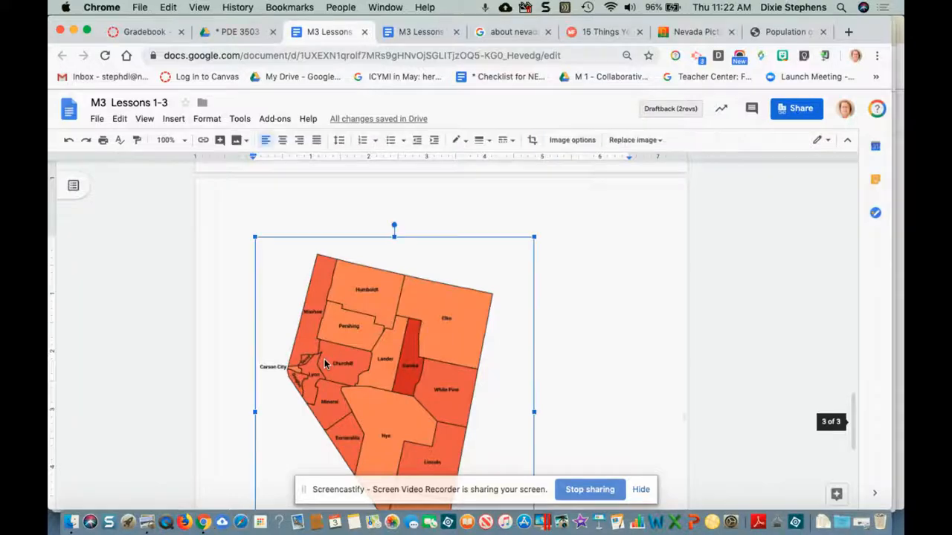
pyautogui.moveTo(255, 237); pyautogui.dragTo(359, 300)
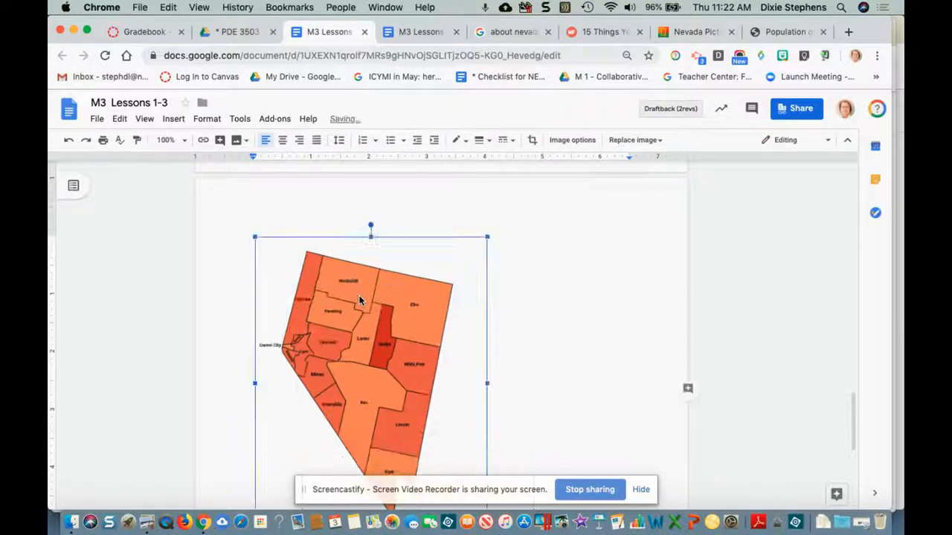
pyautogui.moveTo(260, 241); pyautogui.dragTo(317, 281)
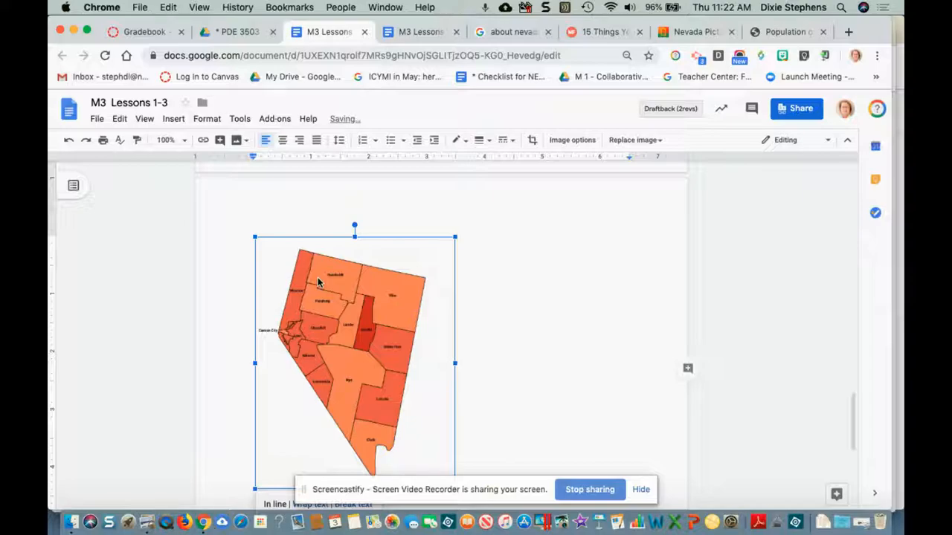
# Step: Shrink the US map proportionally to about 5.2 inches wide
pyautogui.scroll(10, 317, 277)
pyautogui.click(543, 357)
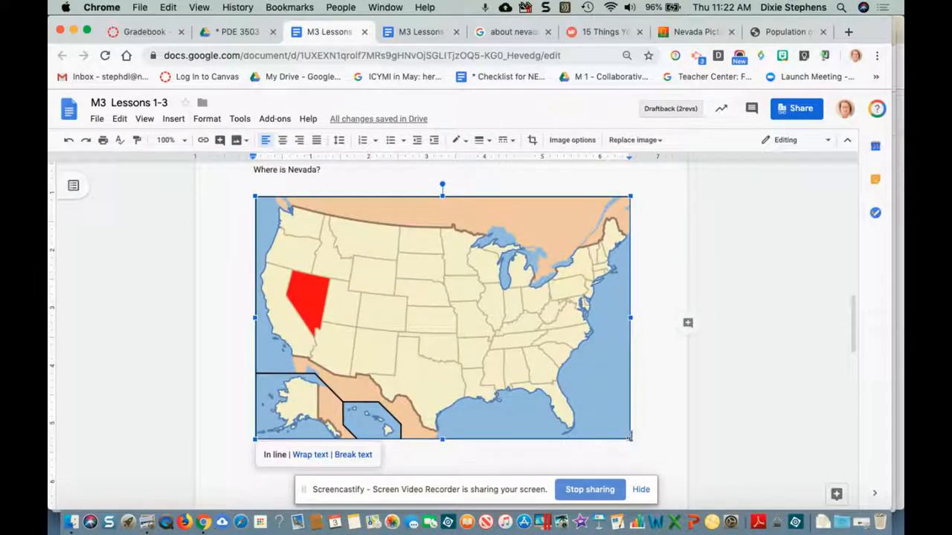
pyautogui.moveTo(629, 438); pyautogui.dragTo(558, 393)
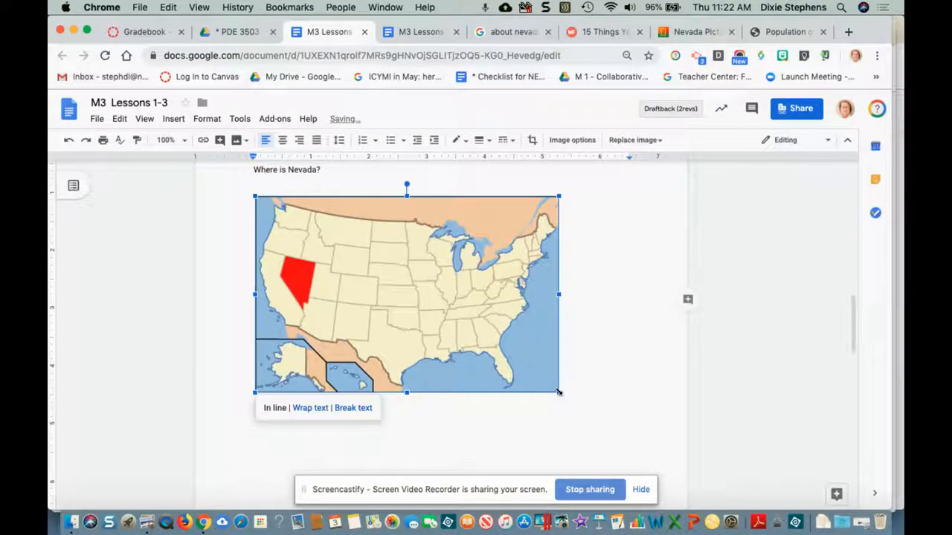
# Step: Add a blank line directly below the US map
pyautogui.scroll(-5, 556, 391)
pyautogui.scroll(-4, 556, 392)
pyautogui.click(382, 384)
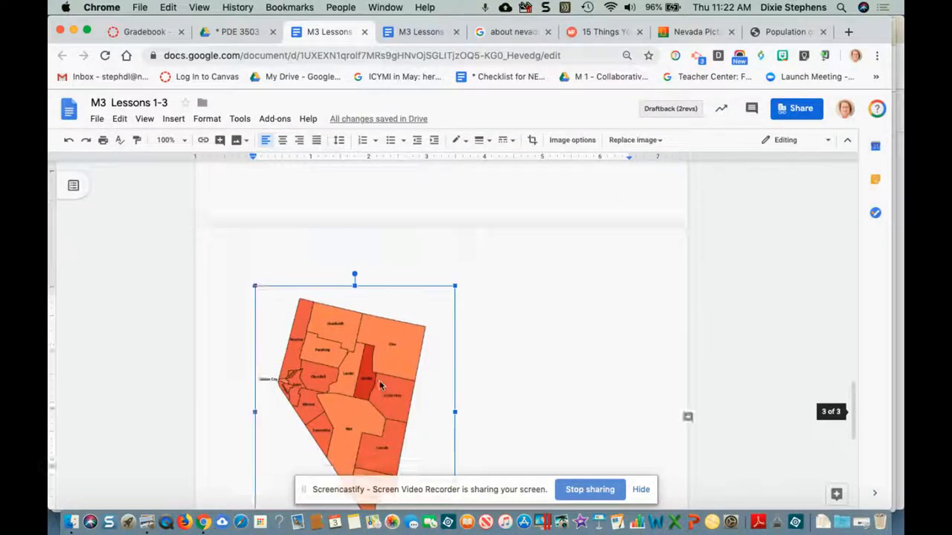
pyautogui.scroll(-1, 380, 386)
pyautogui.scroll(4, 387, 320)
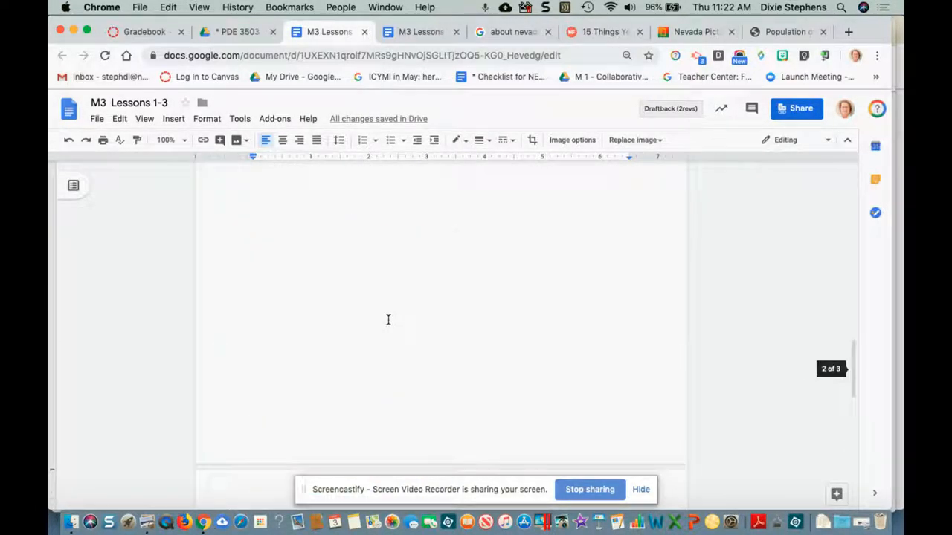
pyautogui.click(299, 246)
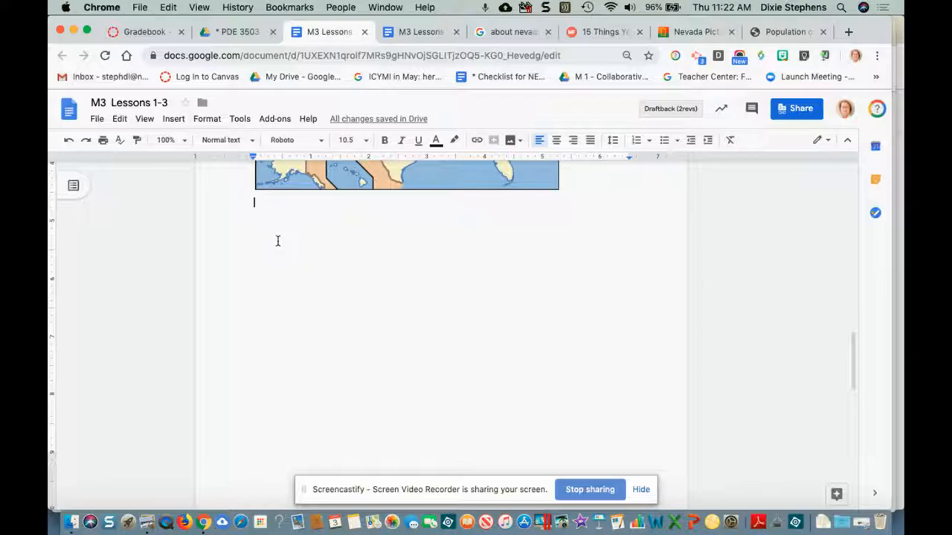
pyautogui.press('Return')
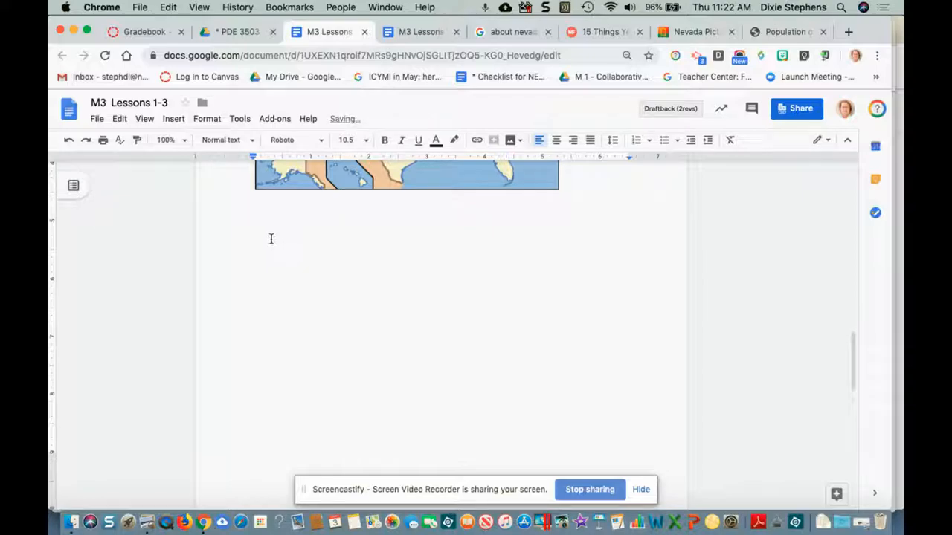
# Step: Set the county map to wrap text so it can sit on the same page as the US map
pyautogui.scroll(-4, 274, 246)
pyautogui.click(322, 323)
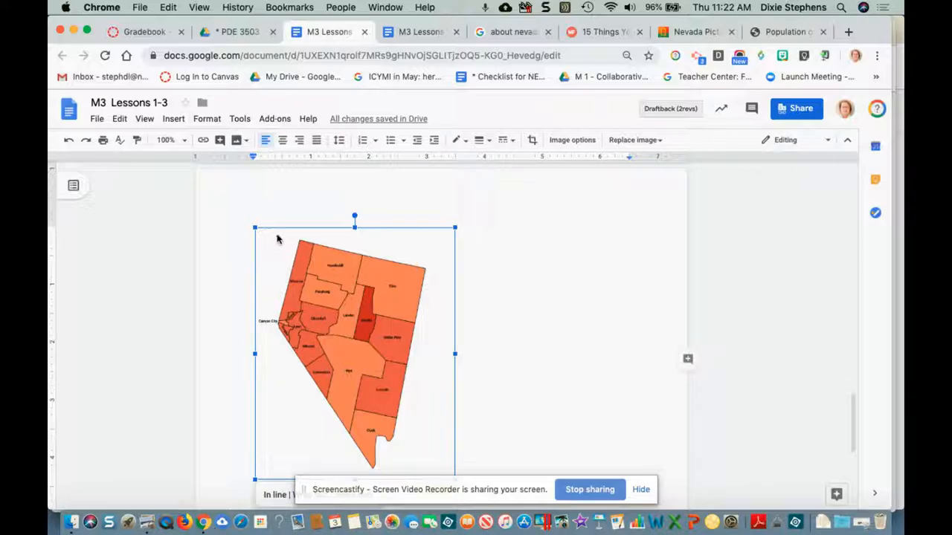
pyautogui.scroll(-2, 308, 269)
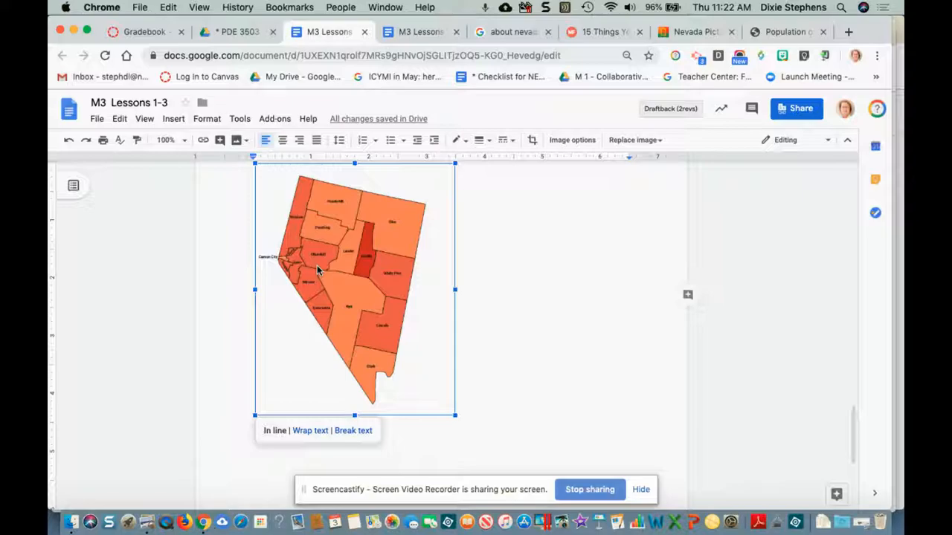
pyautogui.click(321, 431)
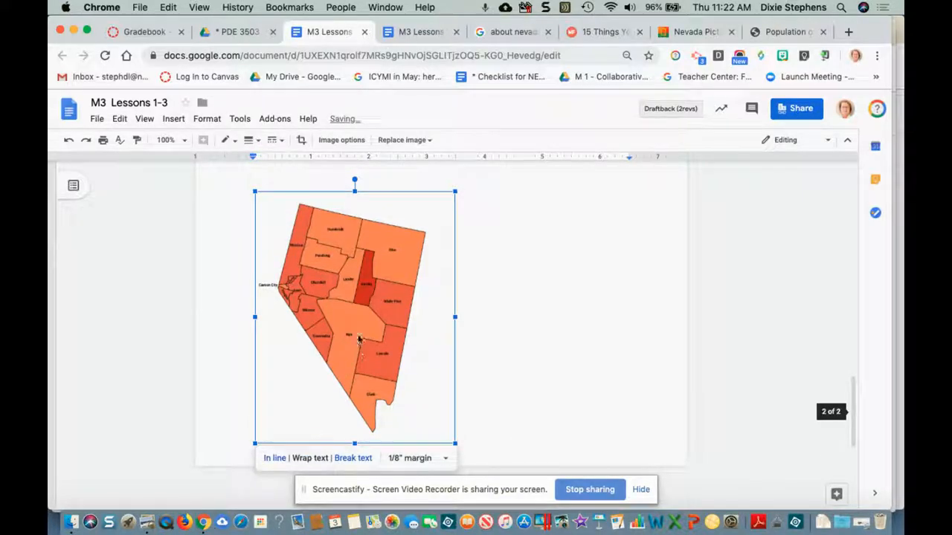
pyautogui.scroll(3, 358, 337)
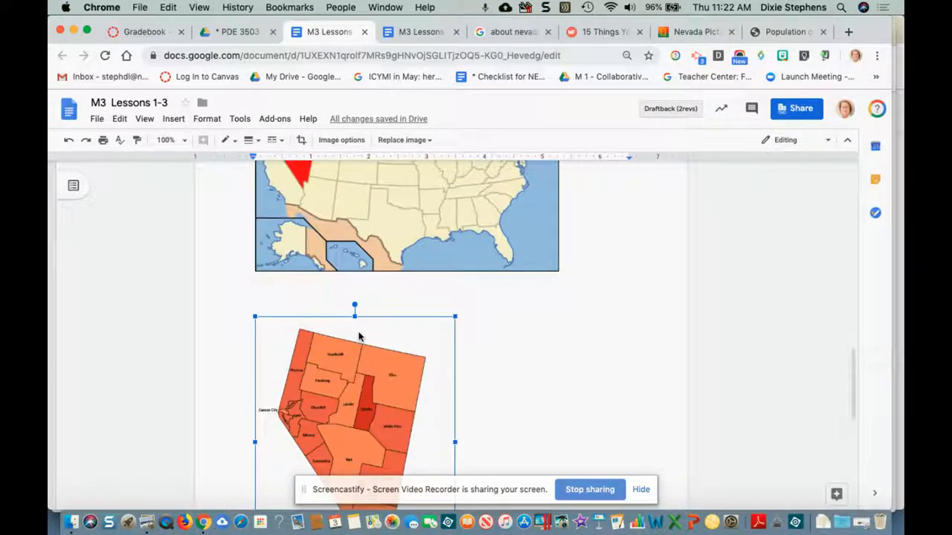
pyautogui.scroll(-2, 345, 378)
# Step: Move the county map about 1.4 inches right and 0.4 inch down, away from the text lines under the US map
pyautogui.moveTo(343, 375)
pyautogui.mouseDown()
pyautogui.moveTo(394, 379)
pyautogui.moveTo(342, 378)
pyautogui.mouseUp()
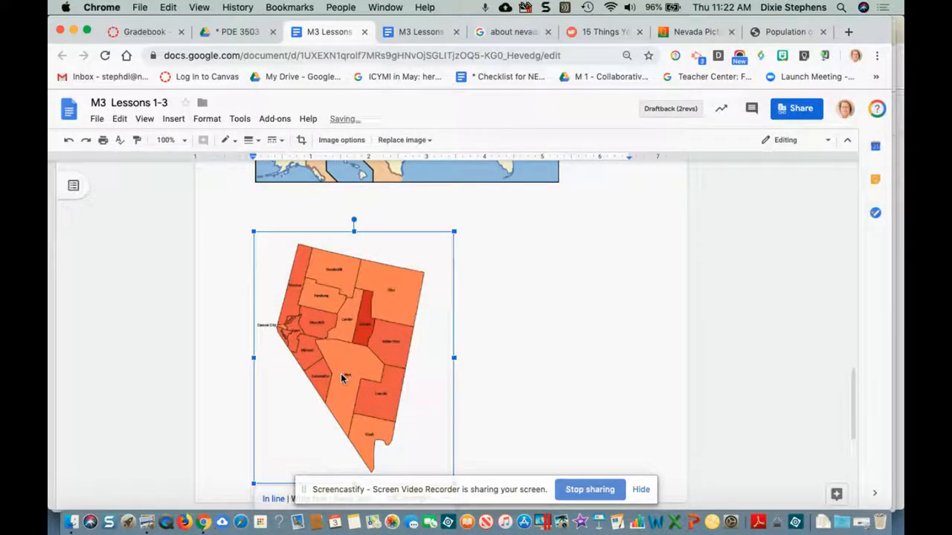
pyautogui.click(259, 209)
pyautogui.moveTo(341, 317); pyautogui.dragTo(422, 342)
# Step: Begin a heading reading "Nevad" on the line between the US map and the county map
pyautogui.click(275, 214)
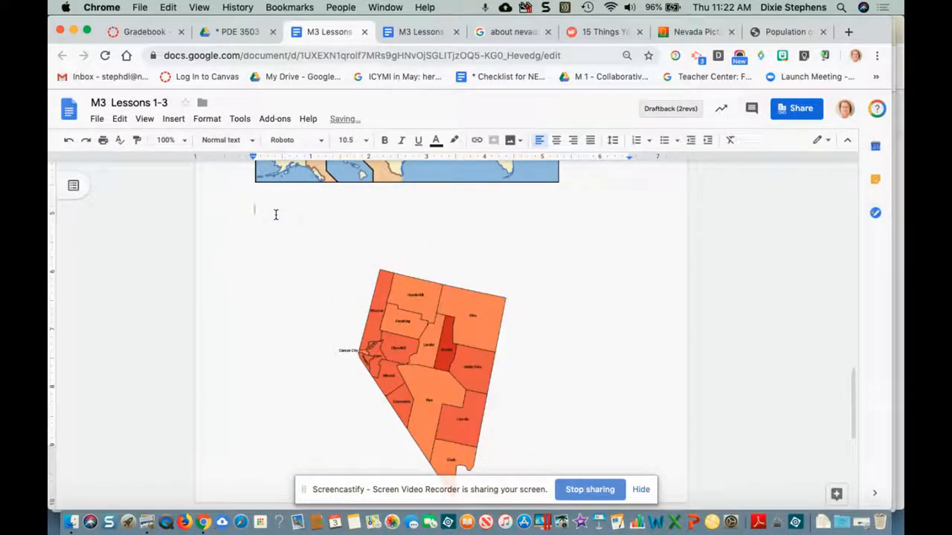
pyautogui.write('Nevad')
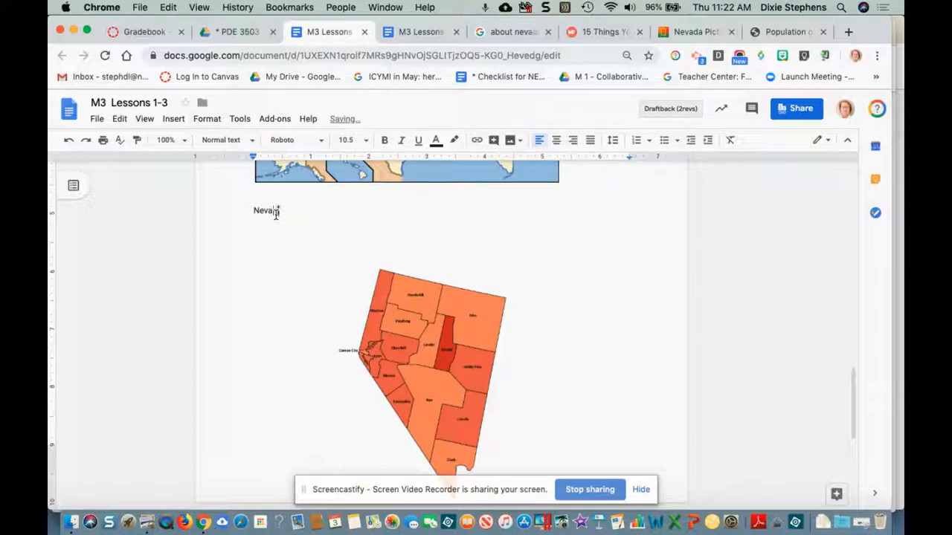